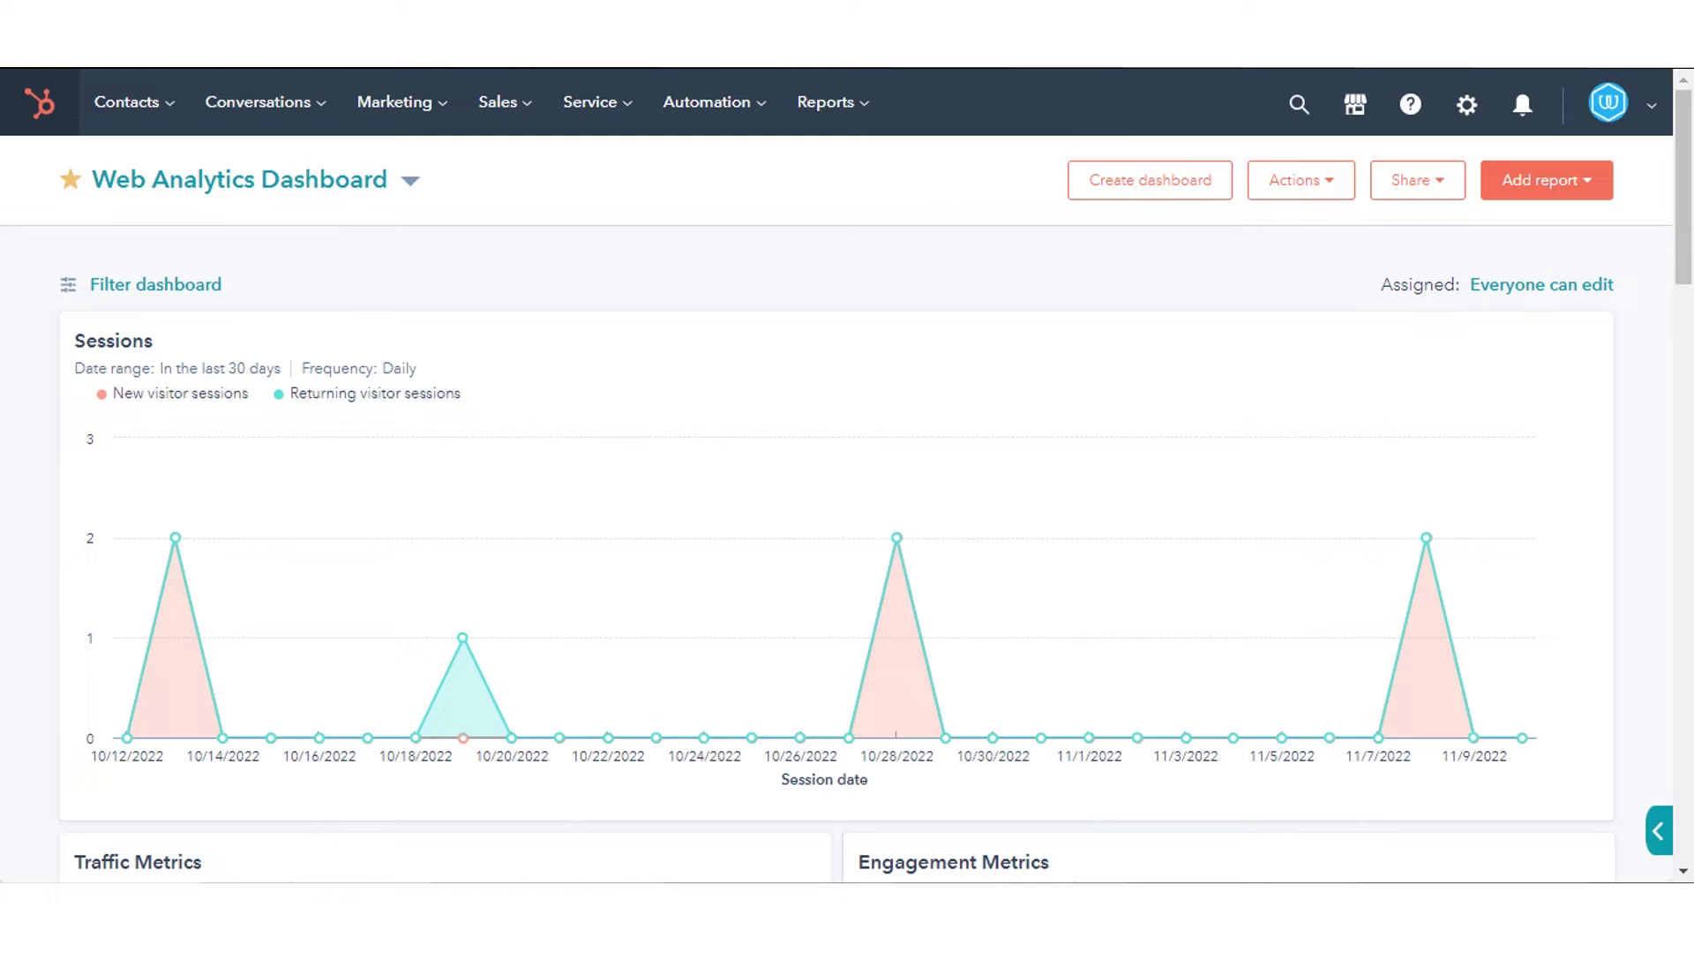
# - Open Design Tools from the Marketing menu
pyautogui.click(394, 103)
pyautogui.moveTo(436, 514)
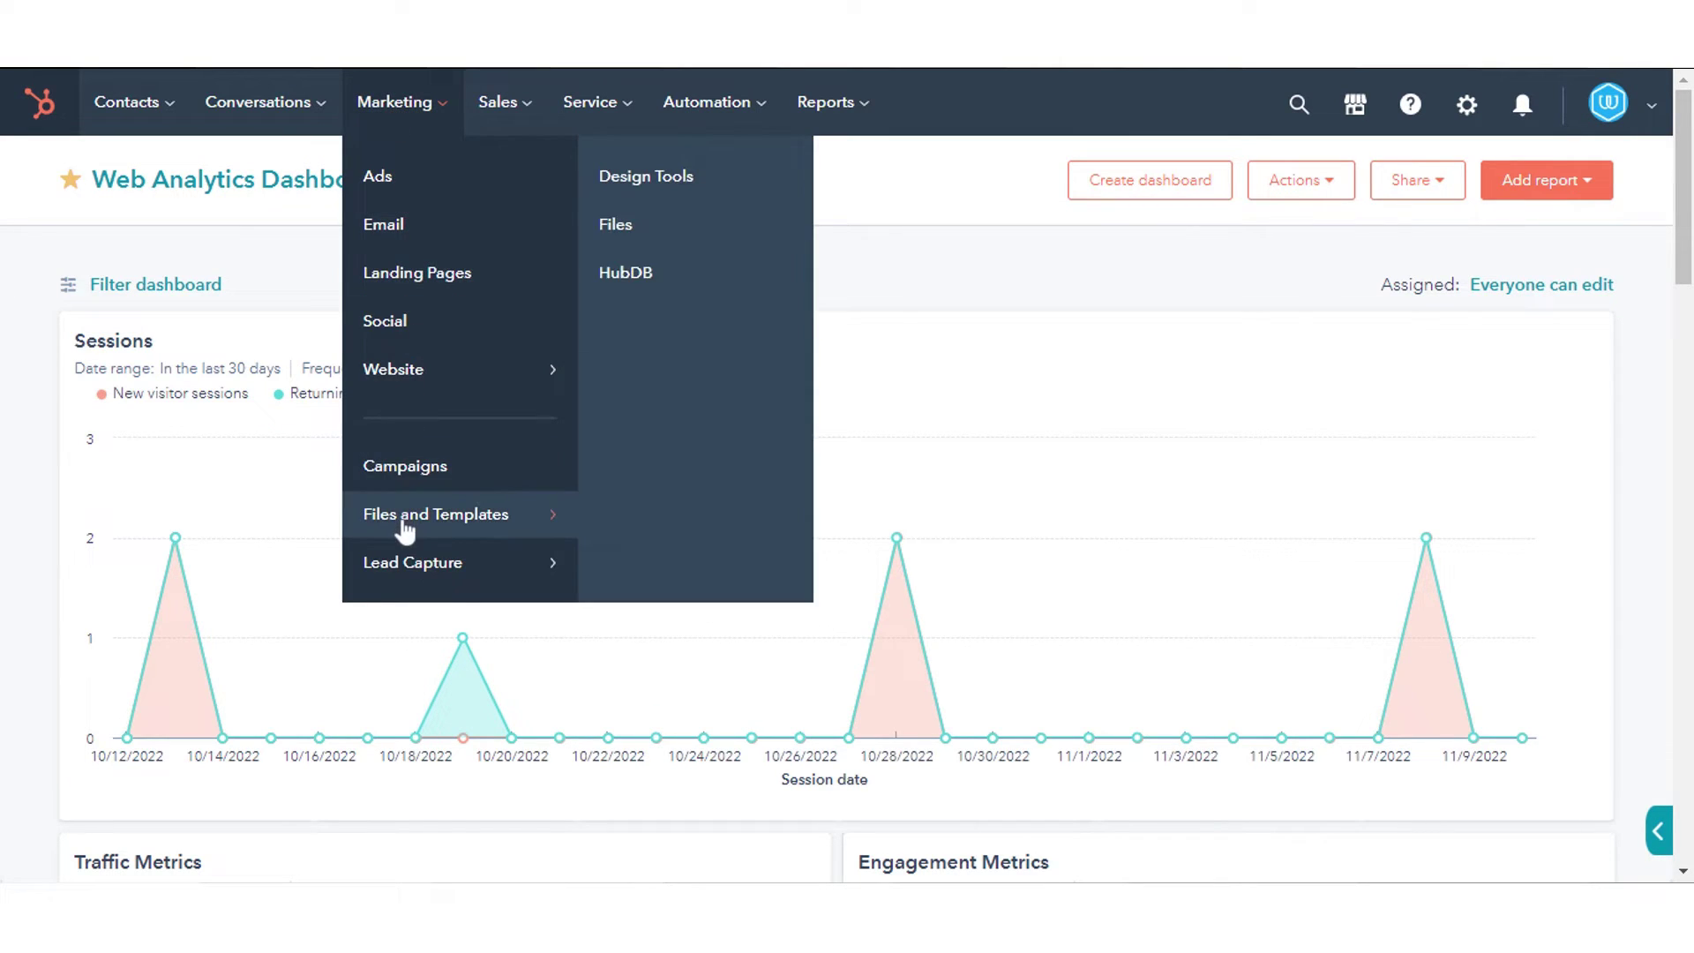
pyautogui.click(613, 176)
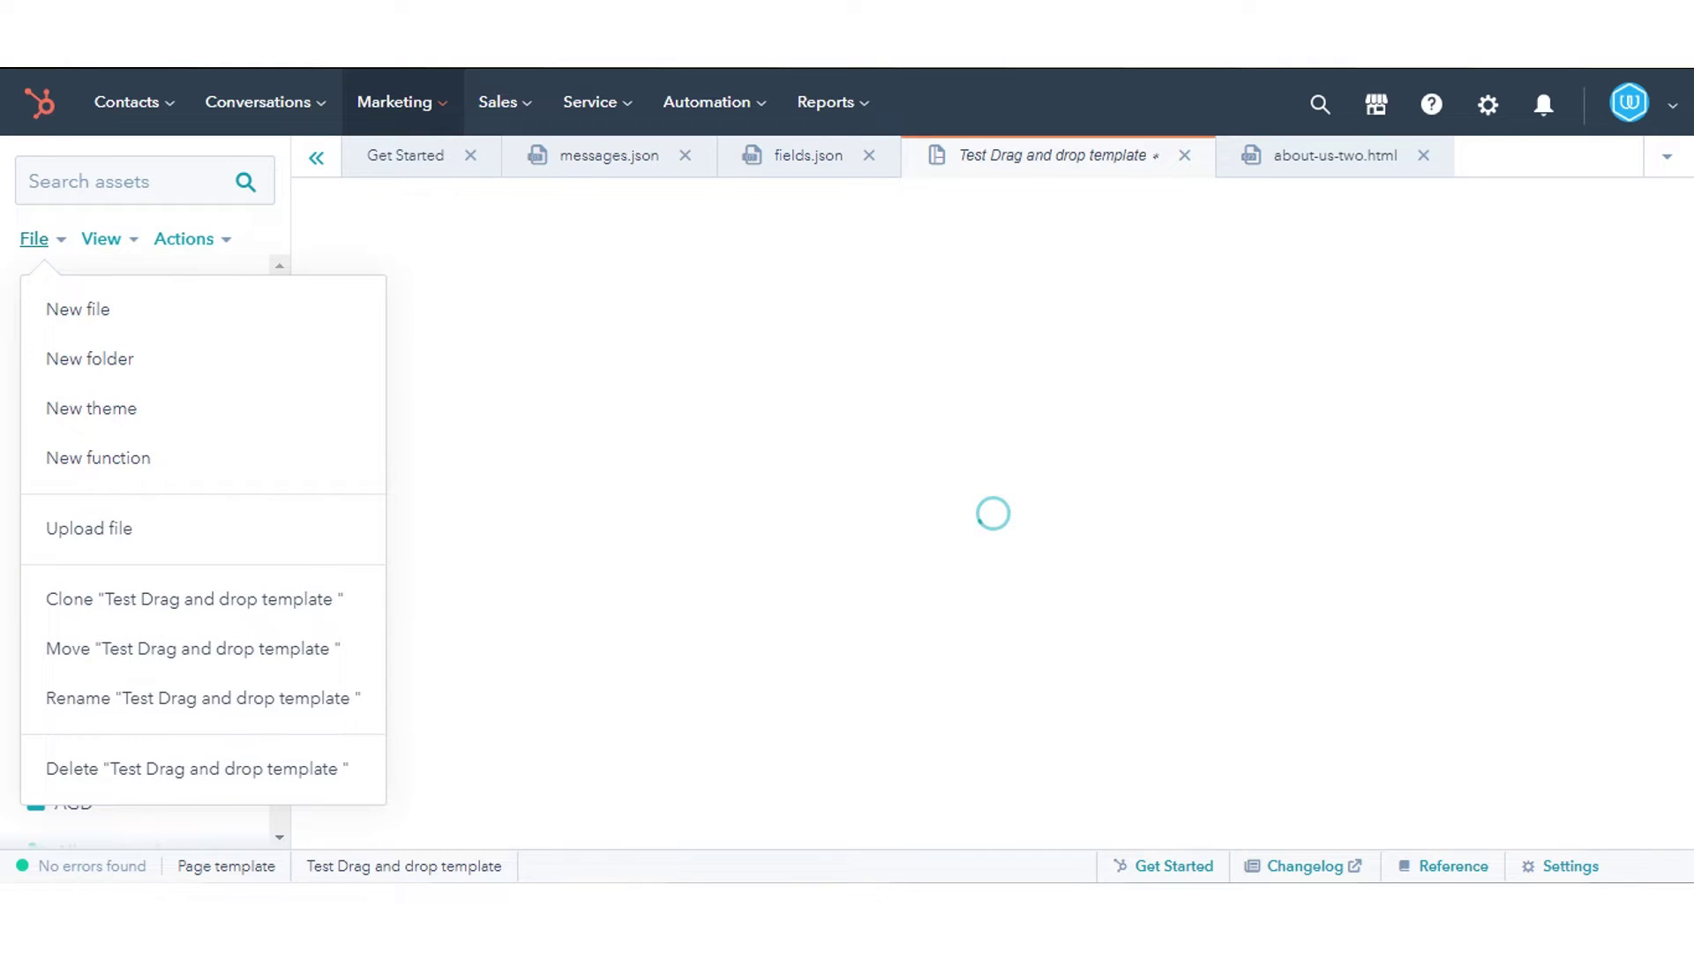
# - Create a new drag-and-drop file of template type Search results page, named 'Search result'
pyautogui.click(79, 311)
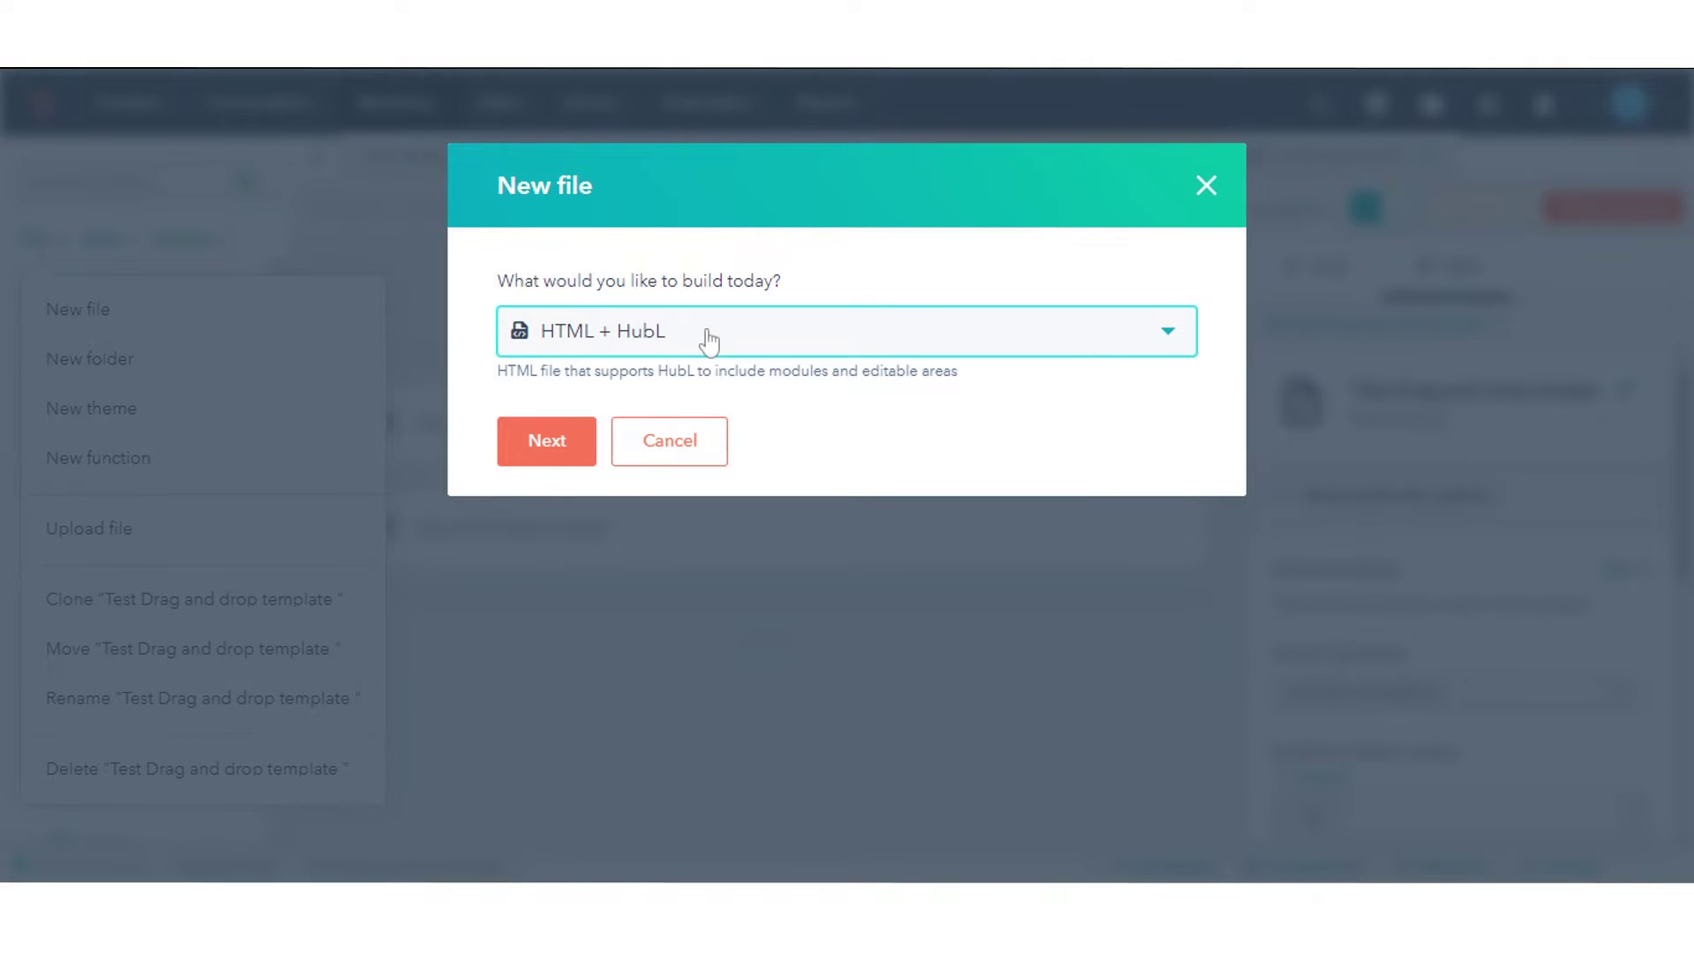
pyautogui.click(709, 341)
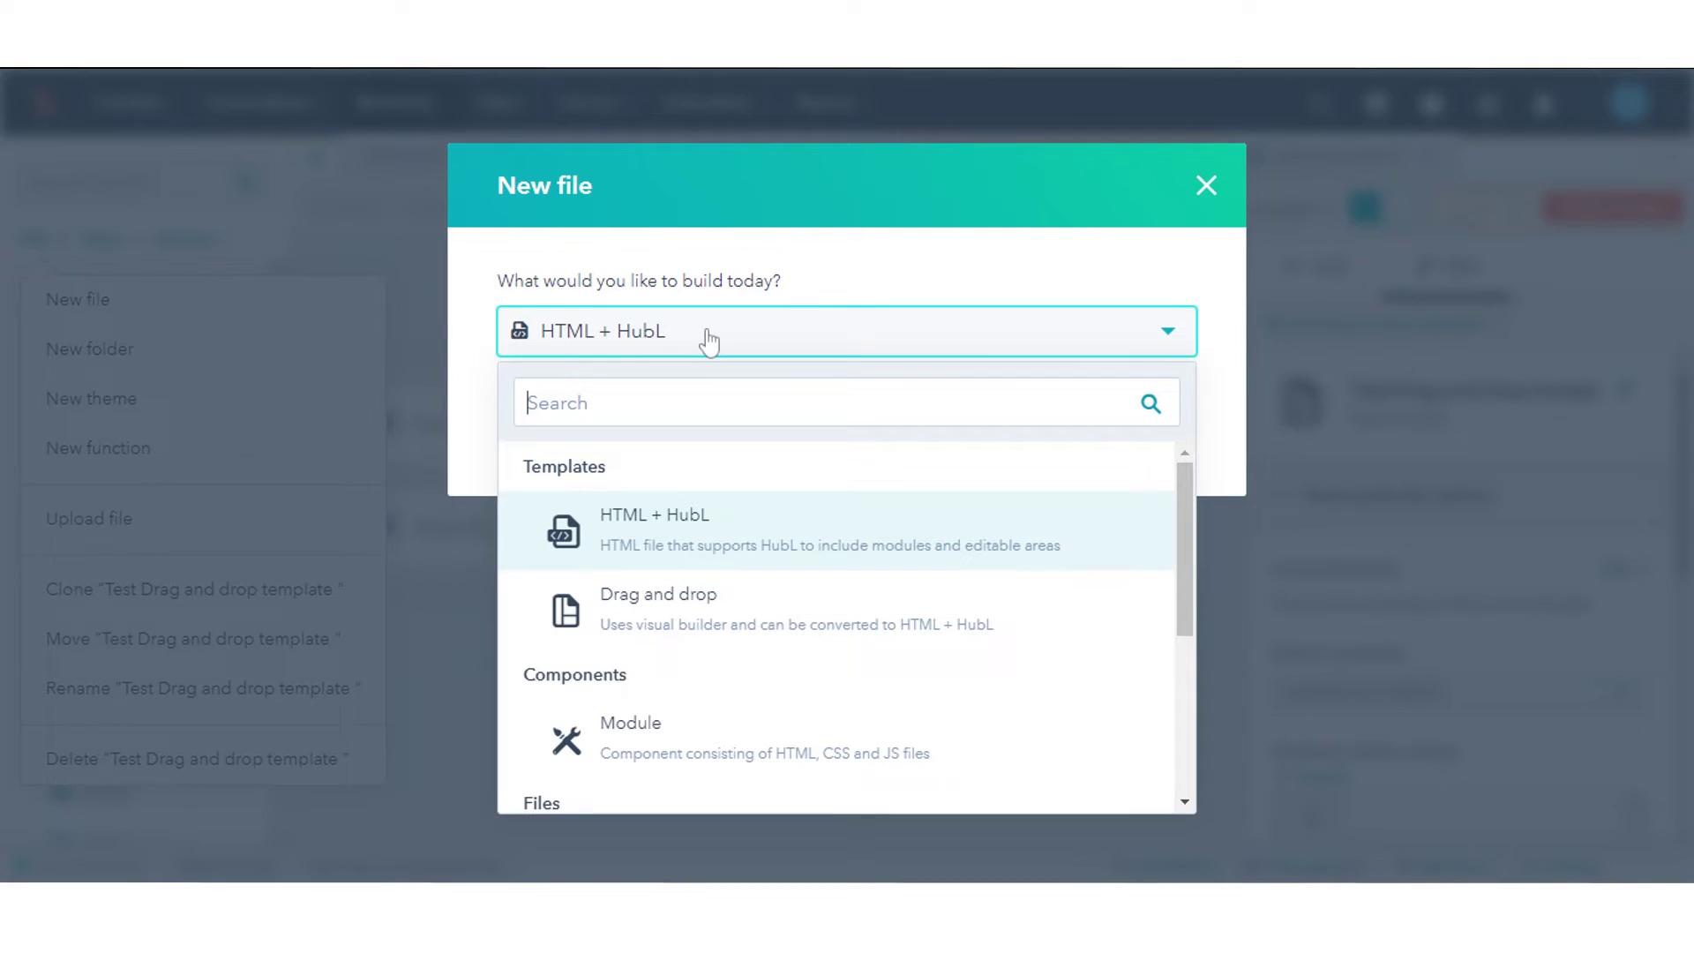
pyautogui.click(684, 610)
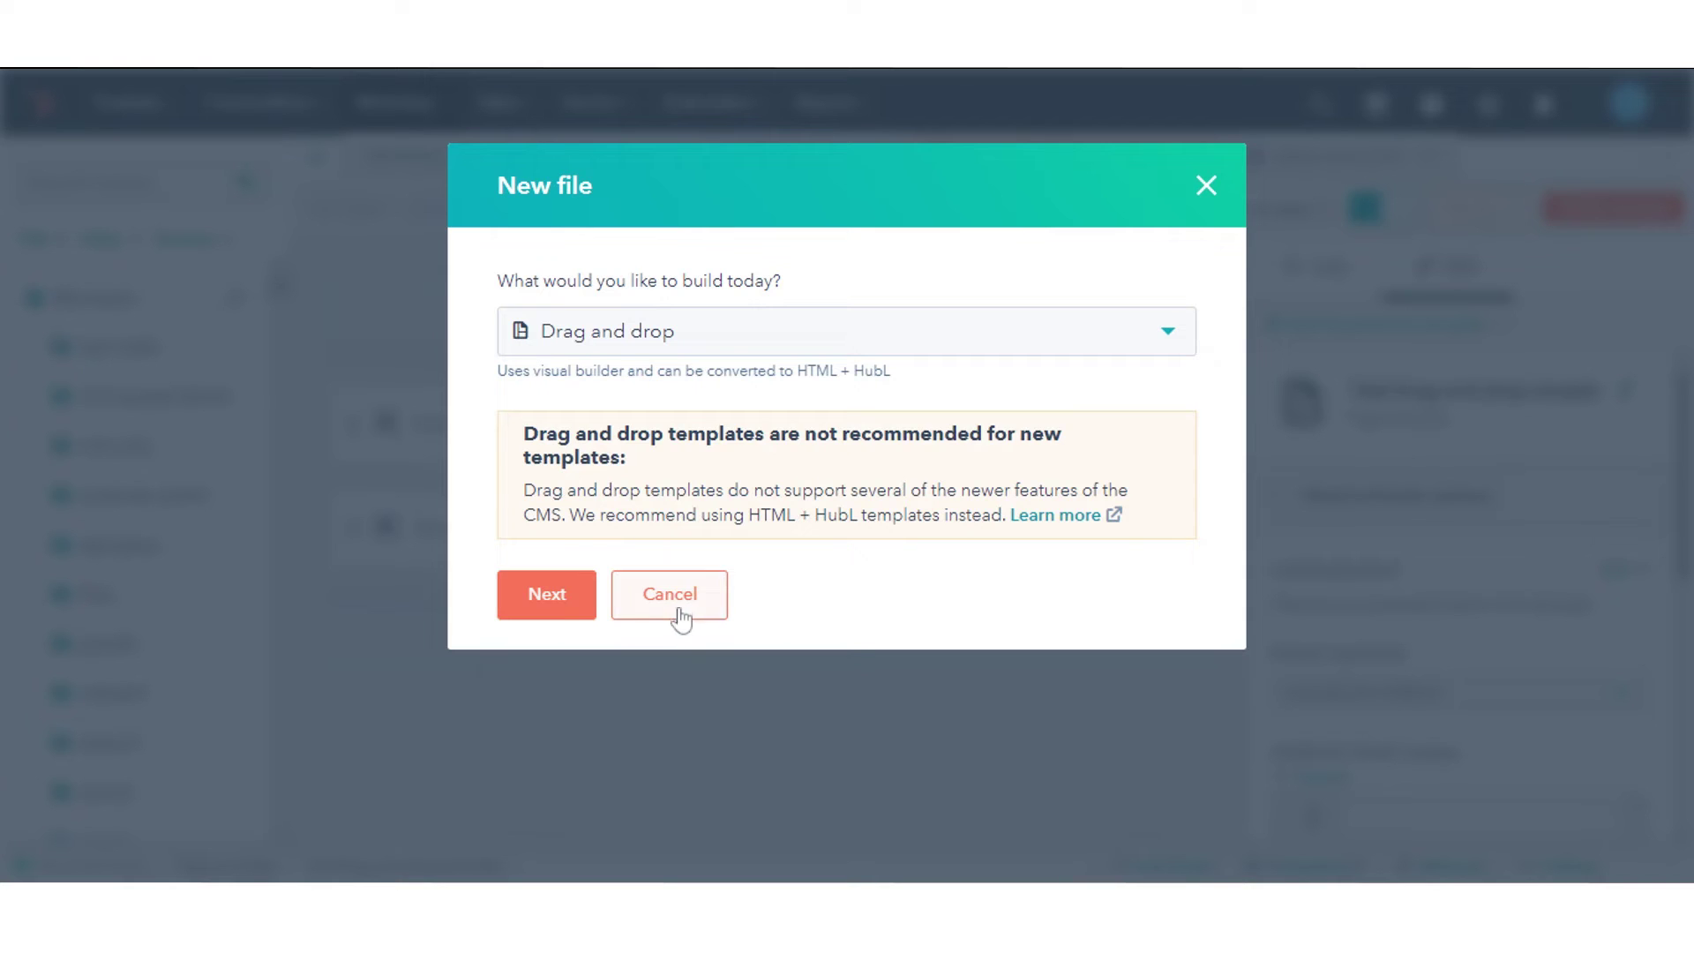
pyautogui.click(546, 594)
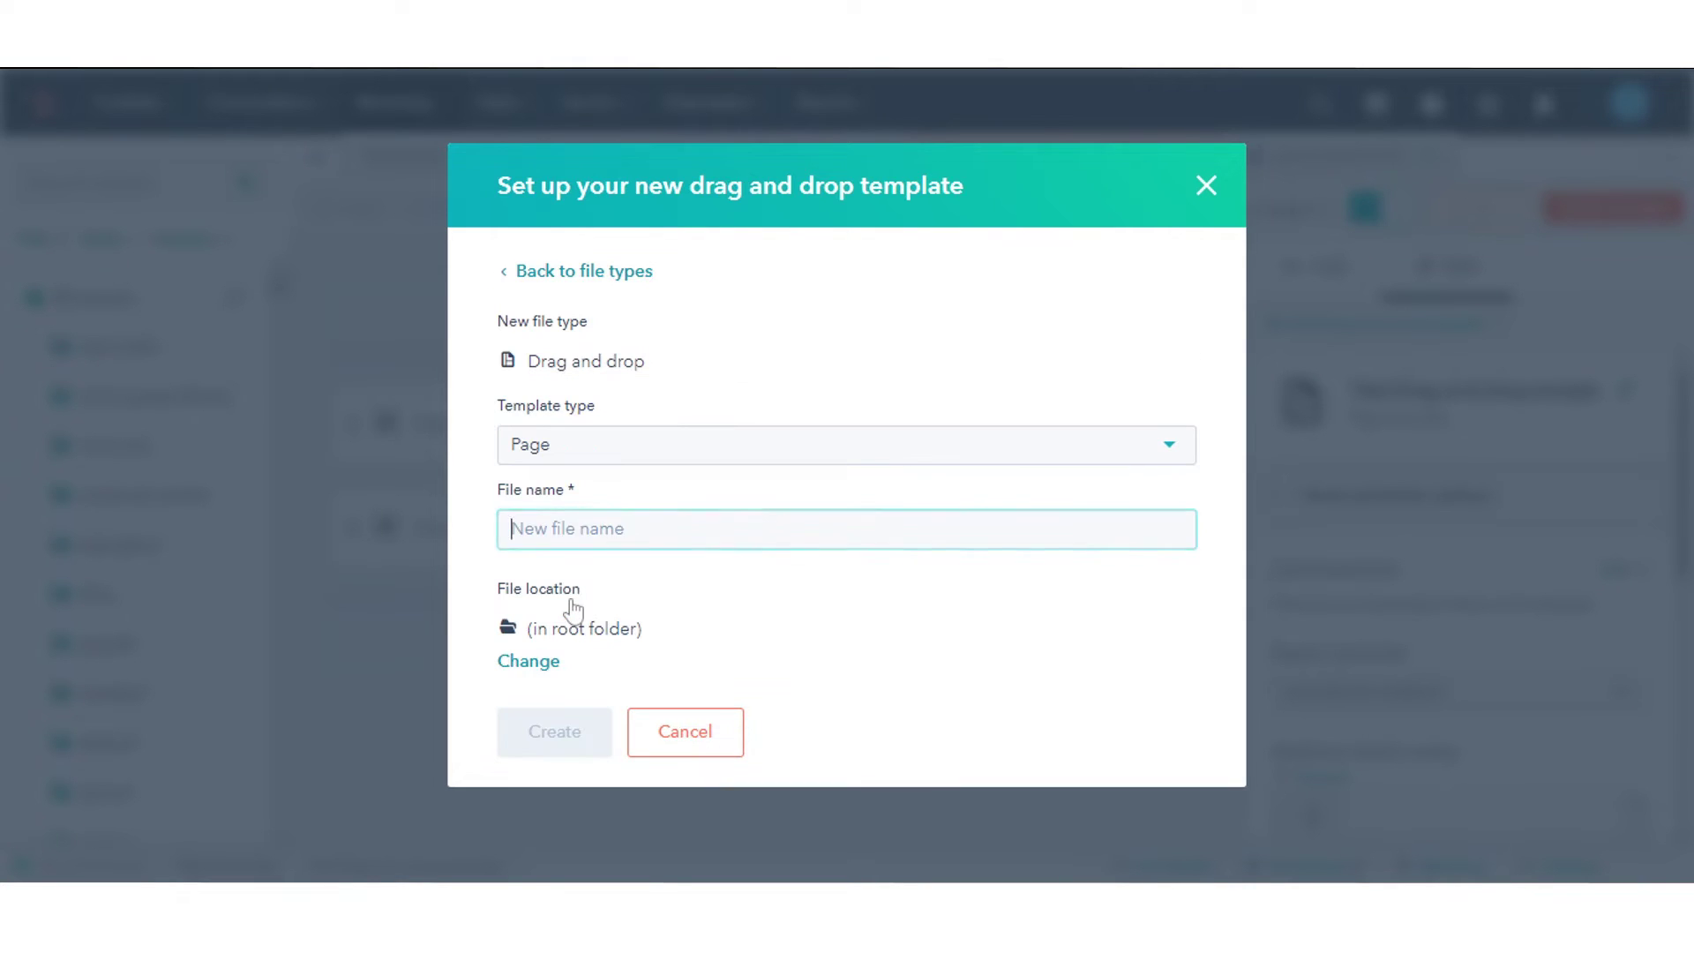
pyautogui.click(817, 451)
pyautogui.moveTo(1182, 576); pyautogui.dragTo(1185, 741)
pyautogui.click(915, 722)
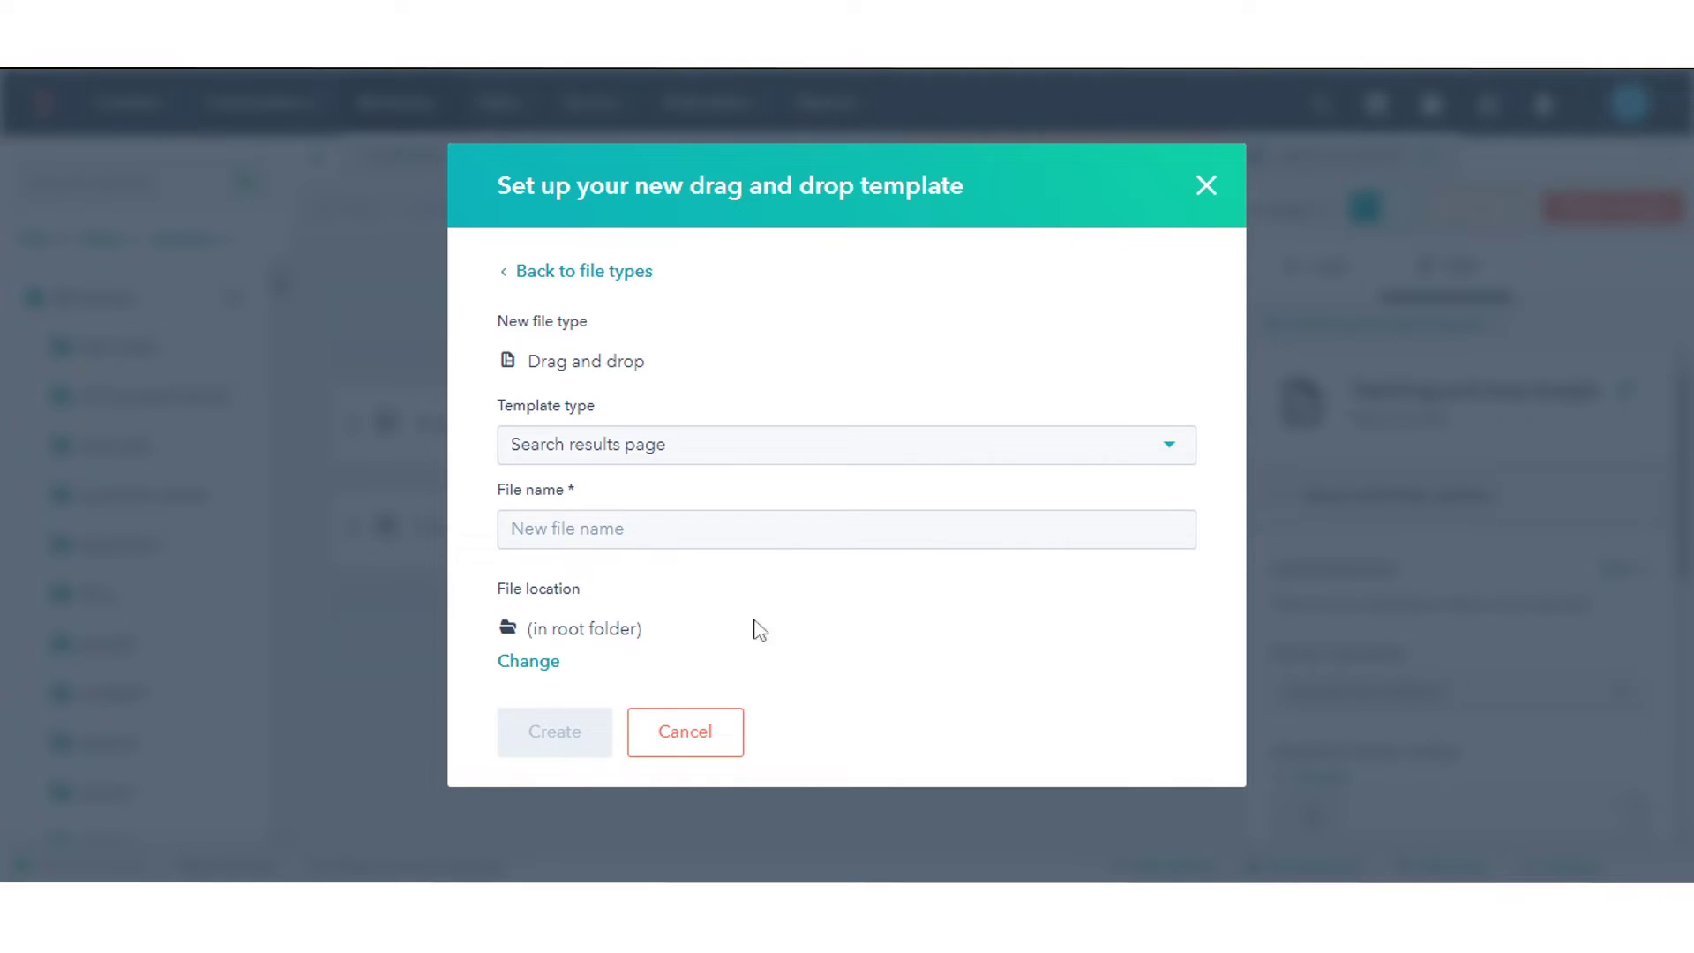
pyautogui.press('Tab')
pyautogui.write('Searc')
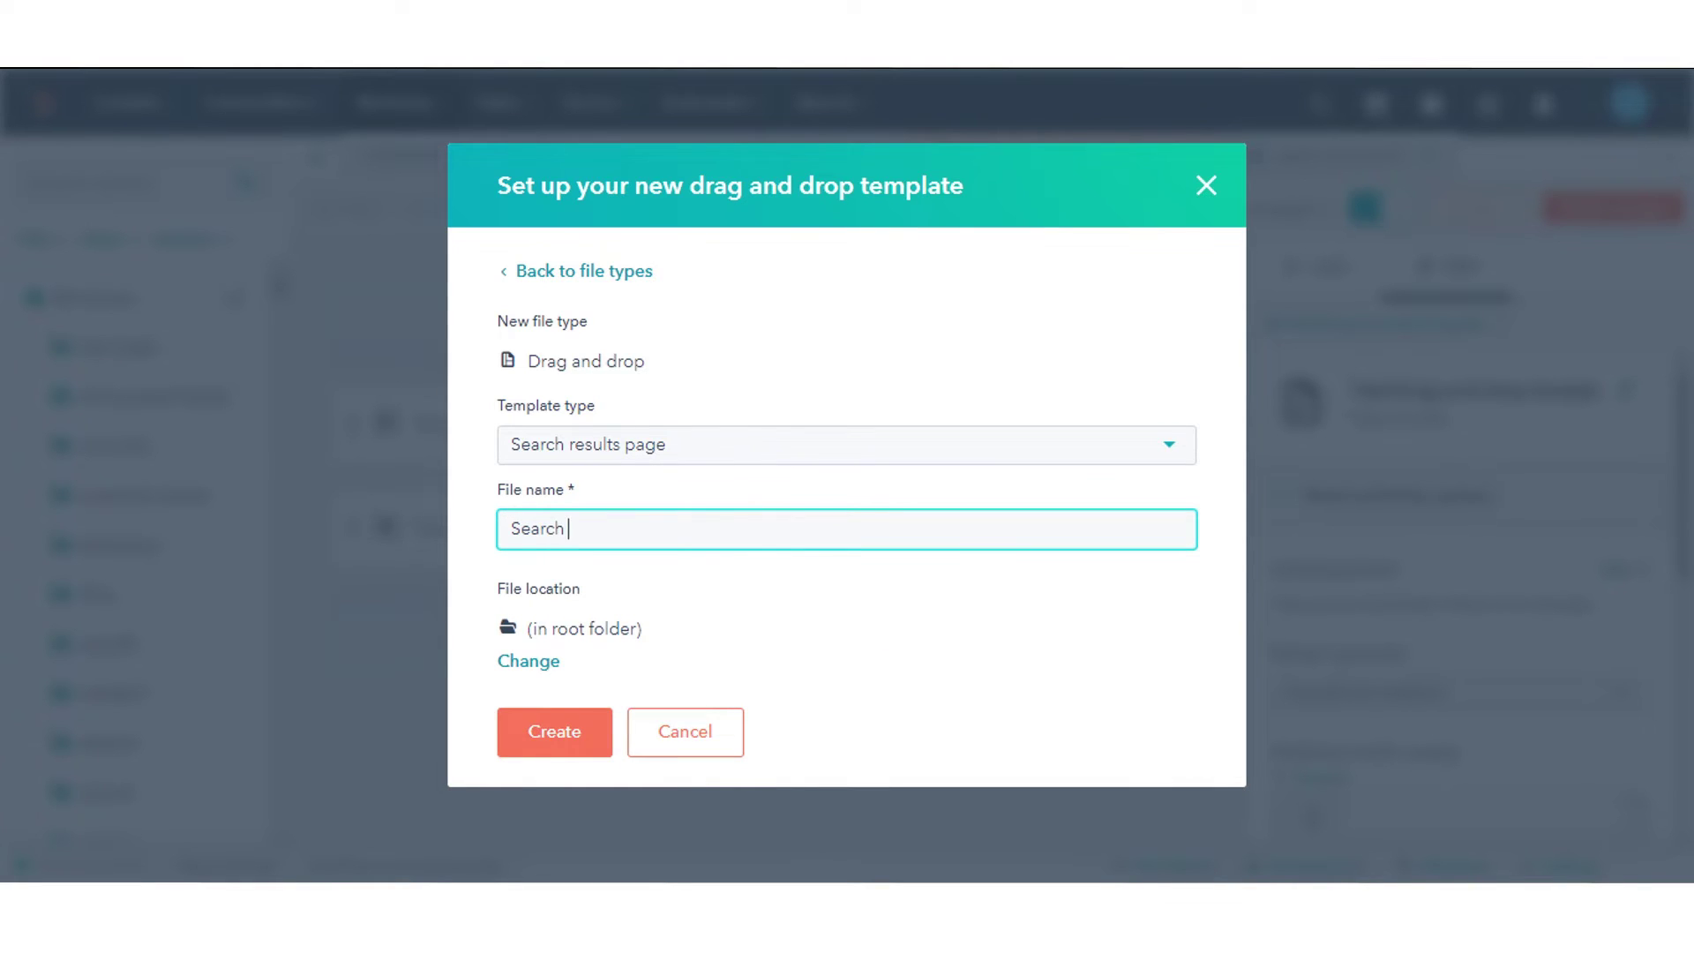
pyautogui.click(555, 731)
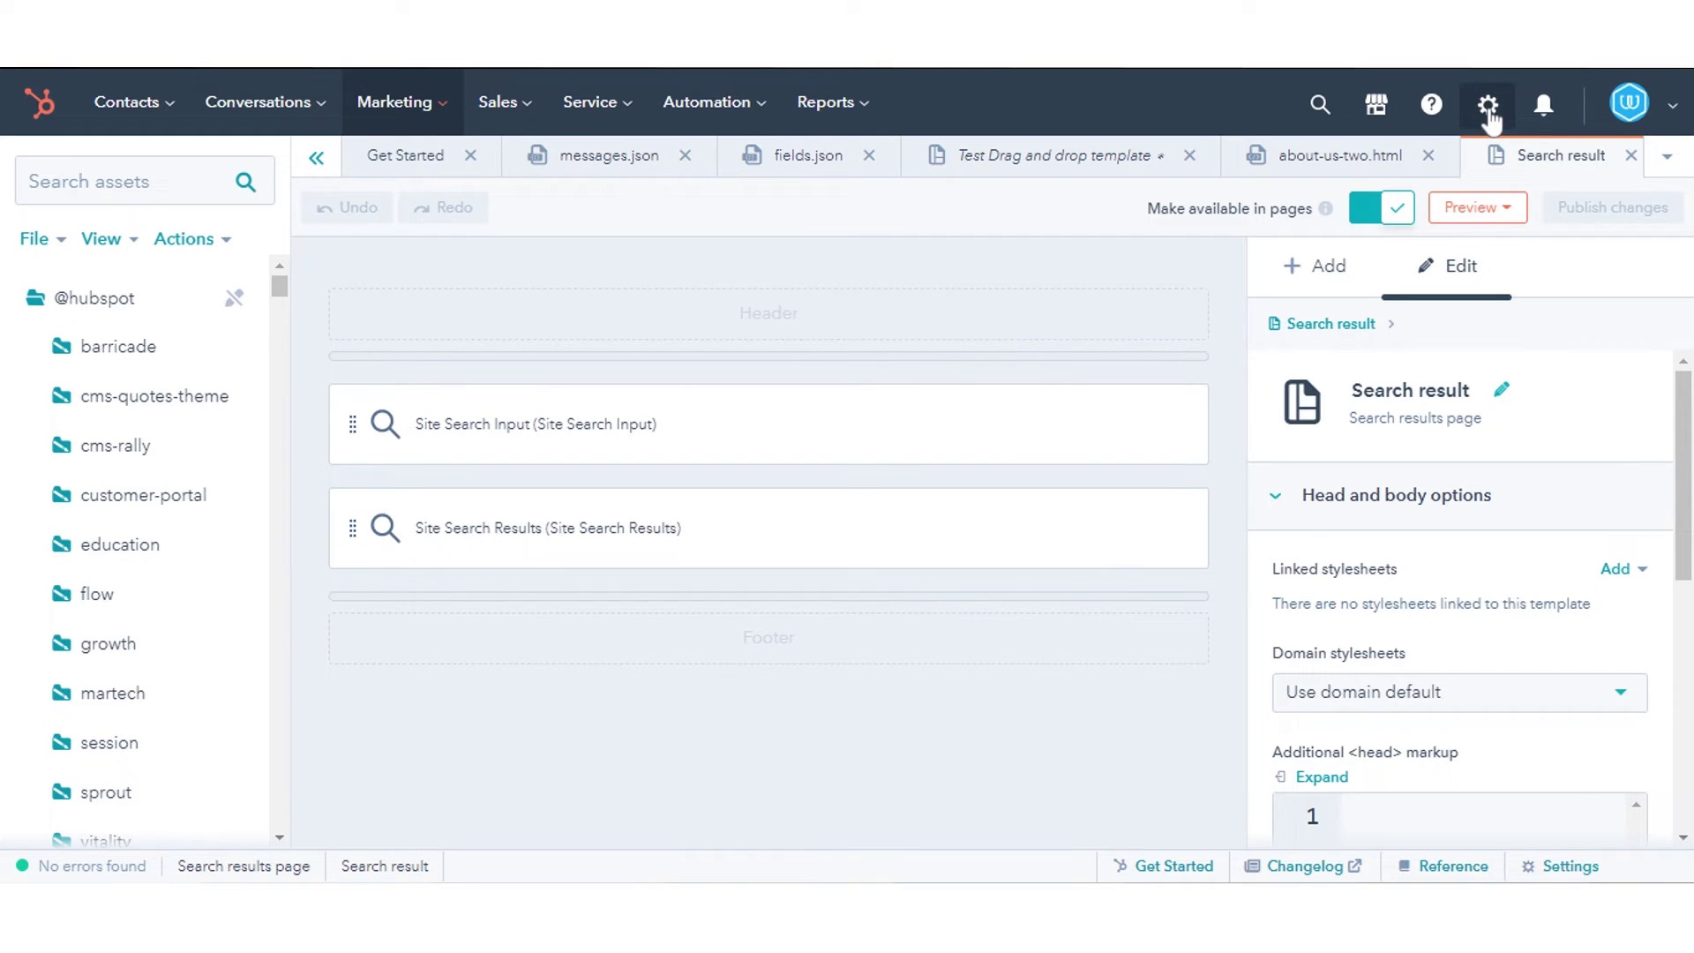
# - Open account settings and go to Website > Pages
pyautogui.click(1487, 106)
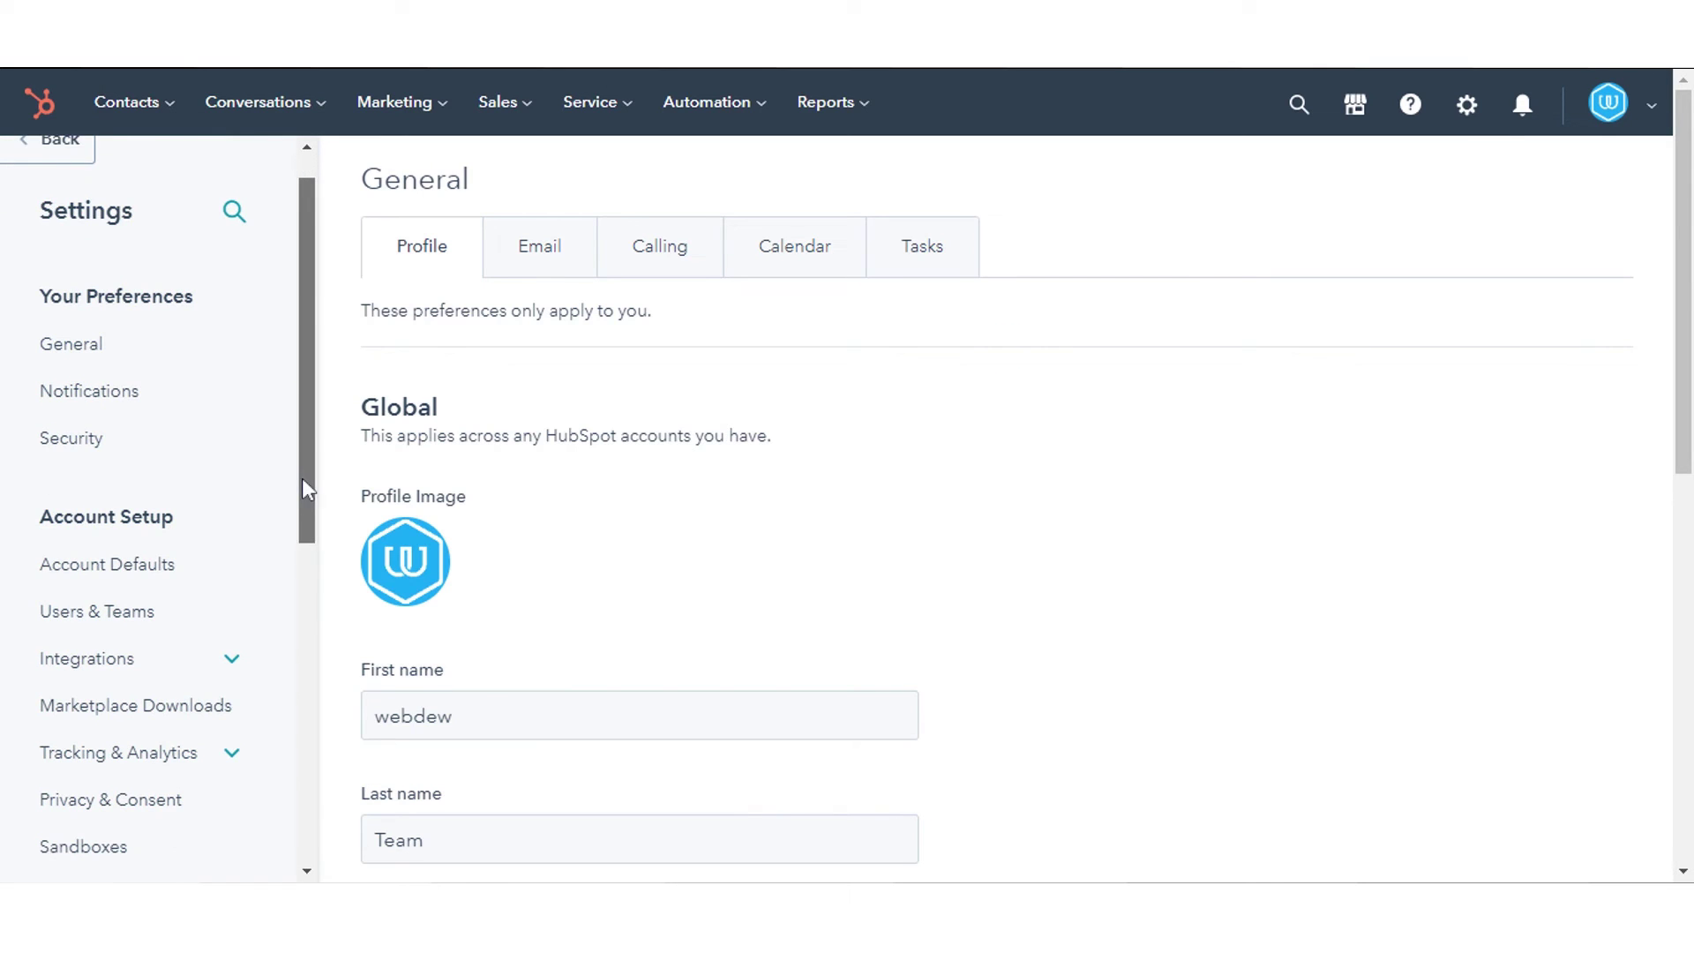
pyautogui.moveTo(306, 477); pyautogui.dragTo(306, 821)
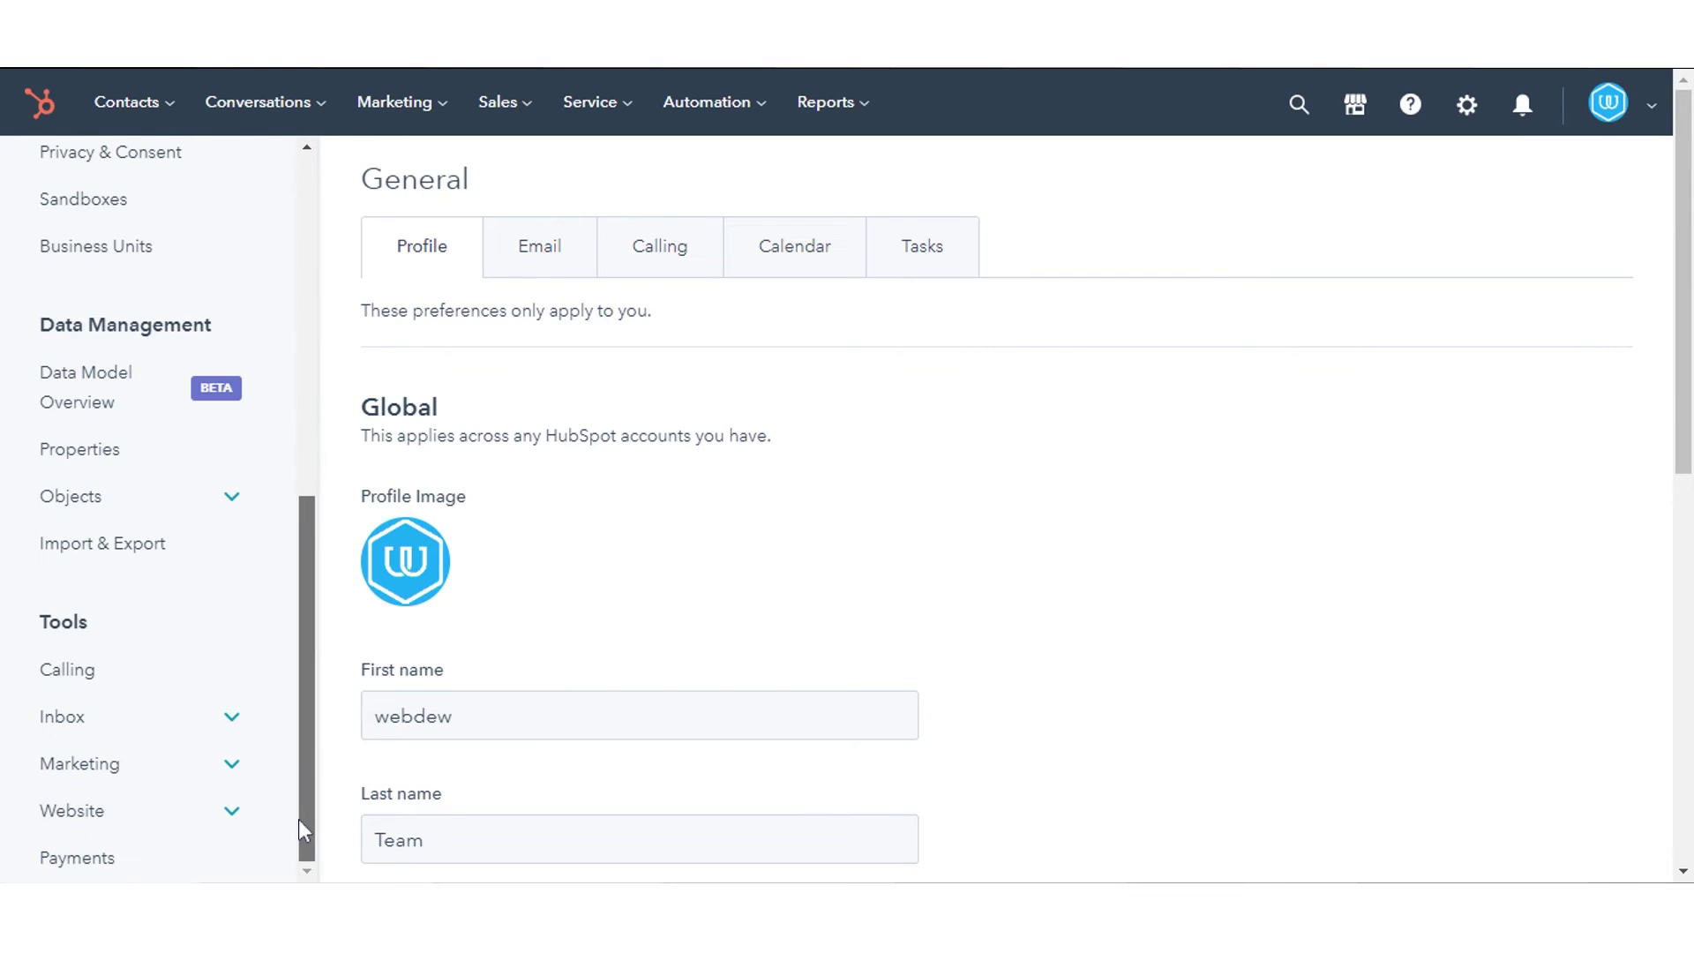
pyautogui.click(207, 810)
pyautogui.scroll(-3, 206, 794)
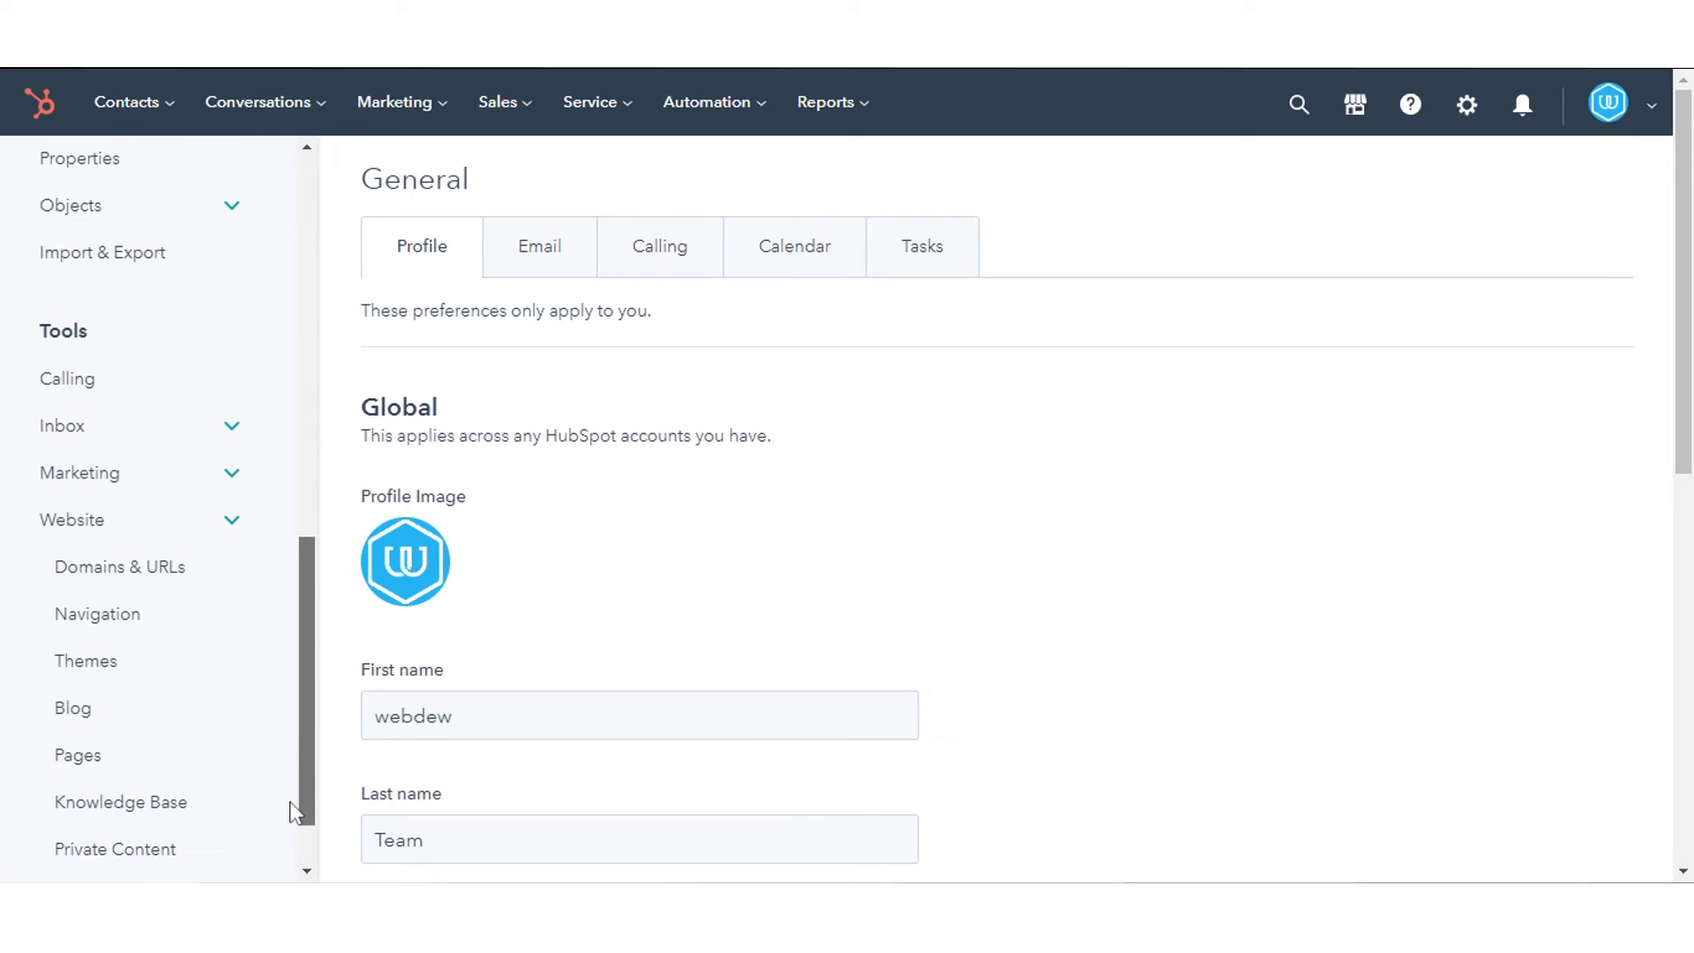
pyautogui.click(182, 749)
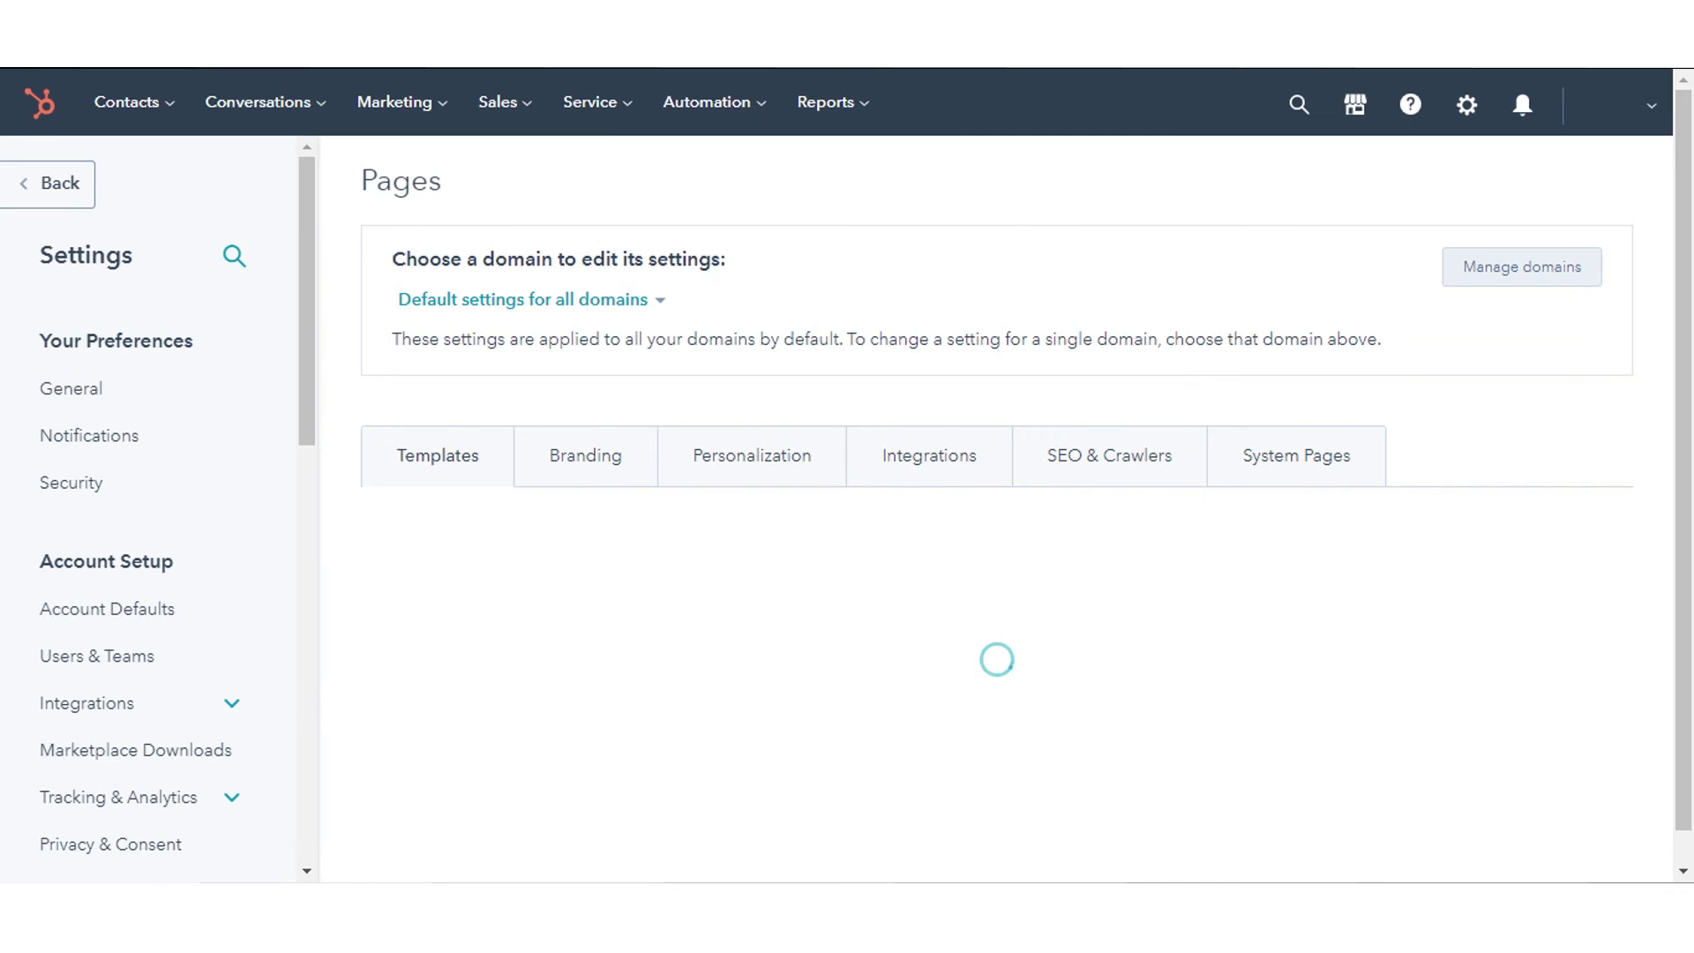
# - On System Pages, set the search results page to 'Session - search results' and save
pyautogui.click(1316, 455)
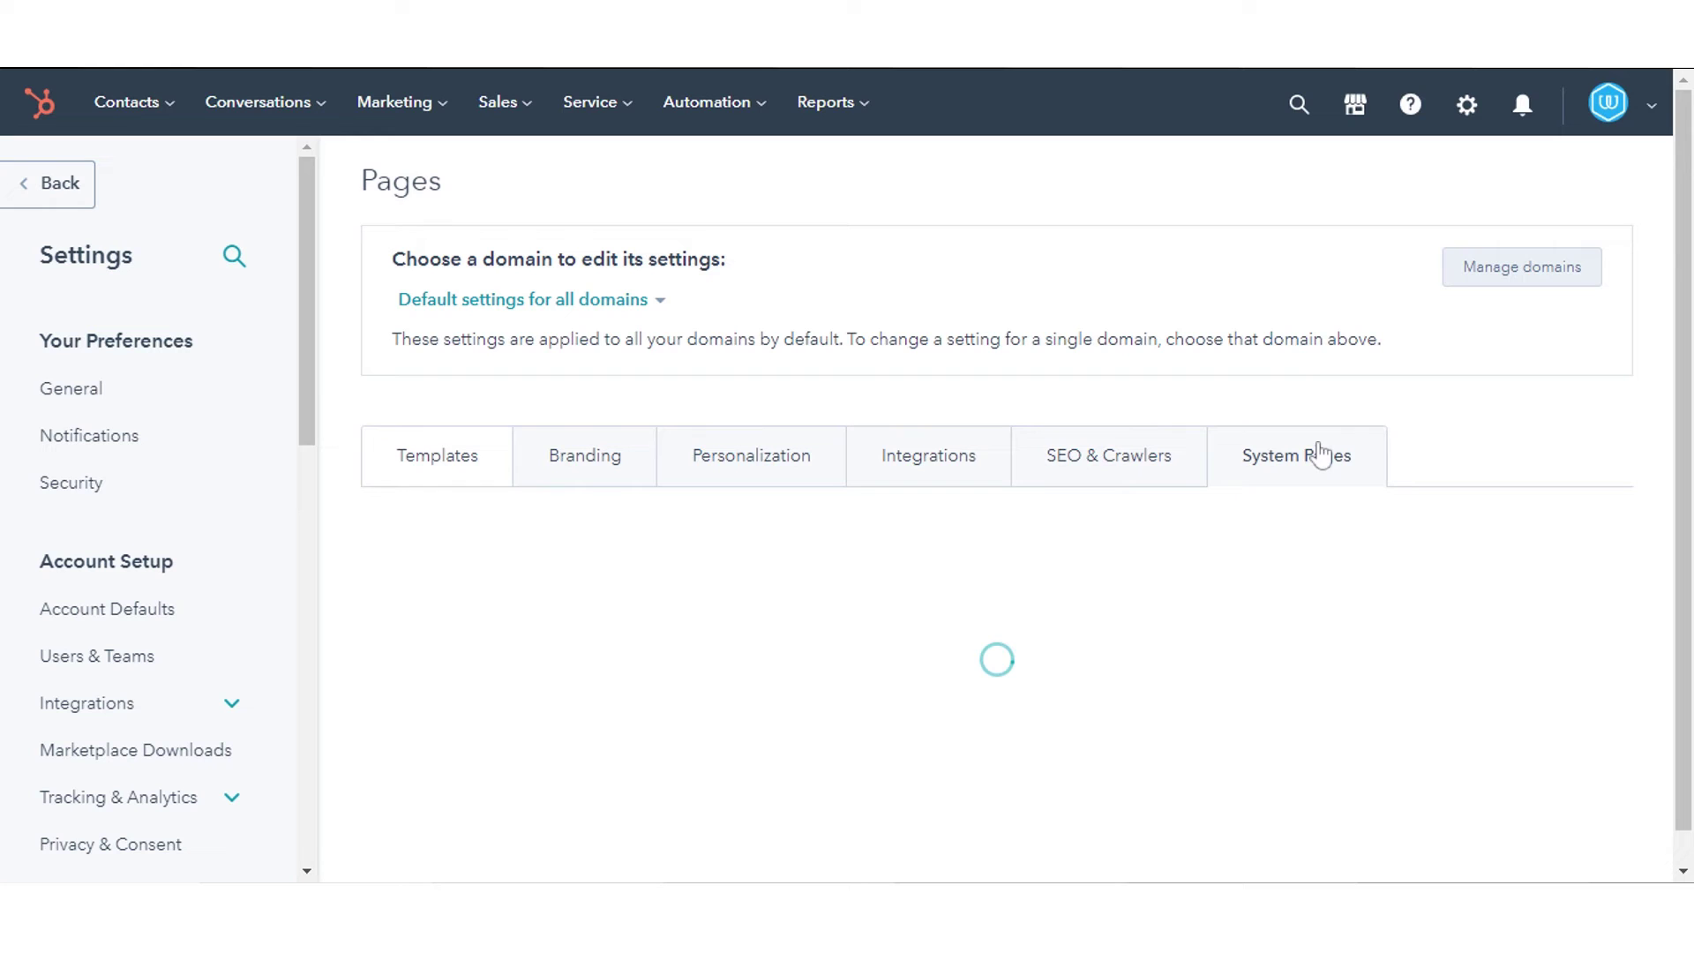
pyautogui.scroll(-2, 1317, 453)
pyautogui.moveTo(1683, 371); pyautogui.dragTo(1683, 689)
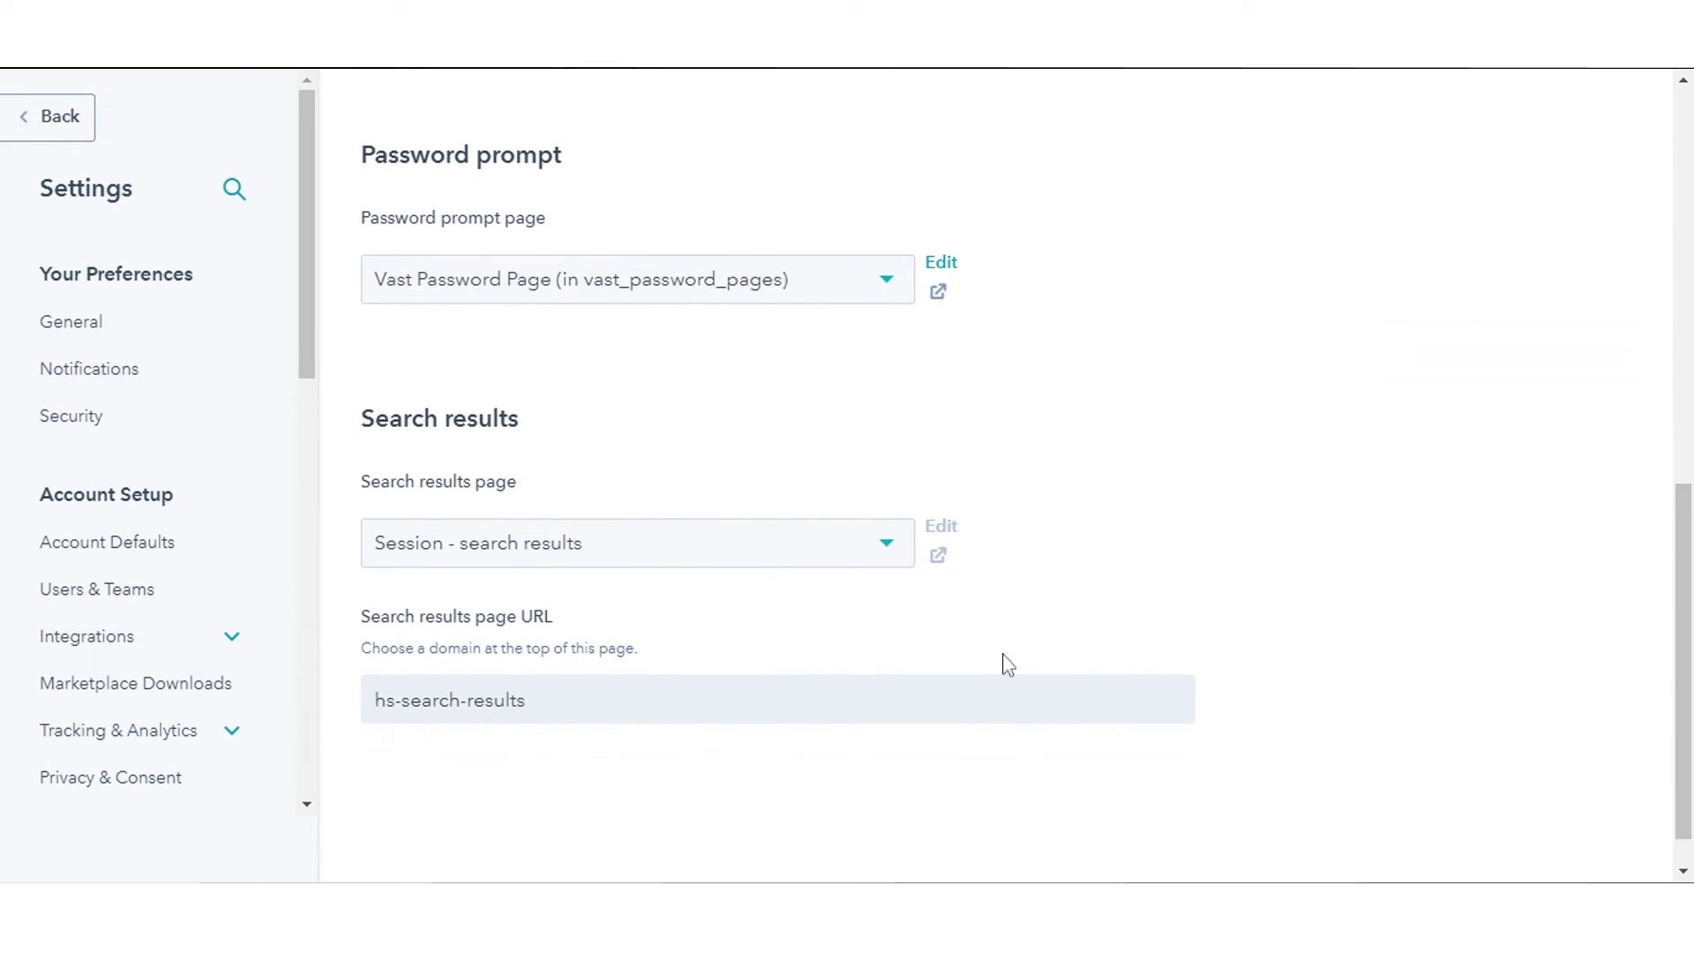
pyautogui.click(808, 590)
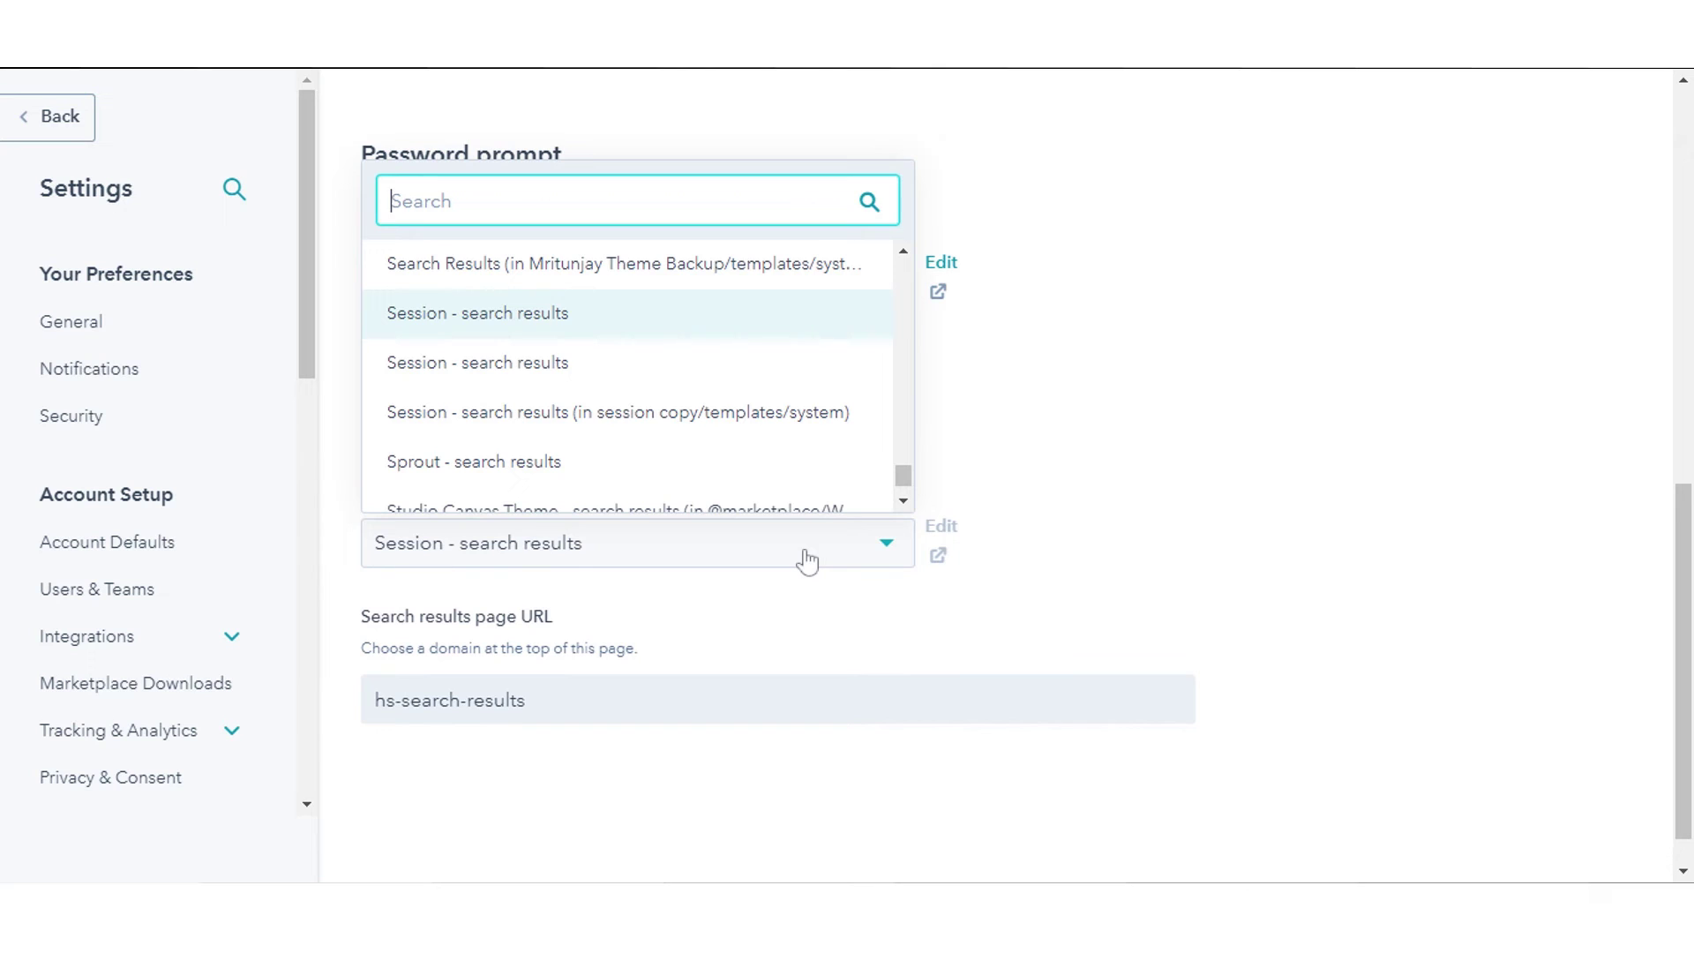
pyautogui.click(575, 364)
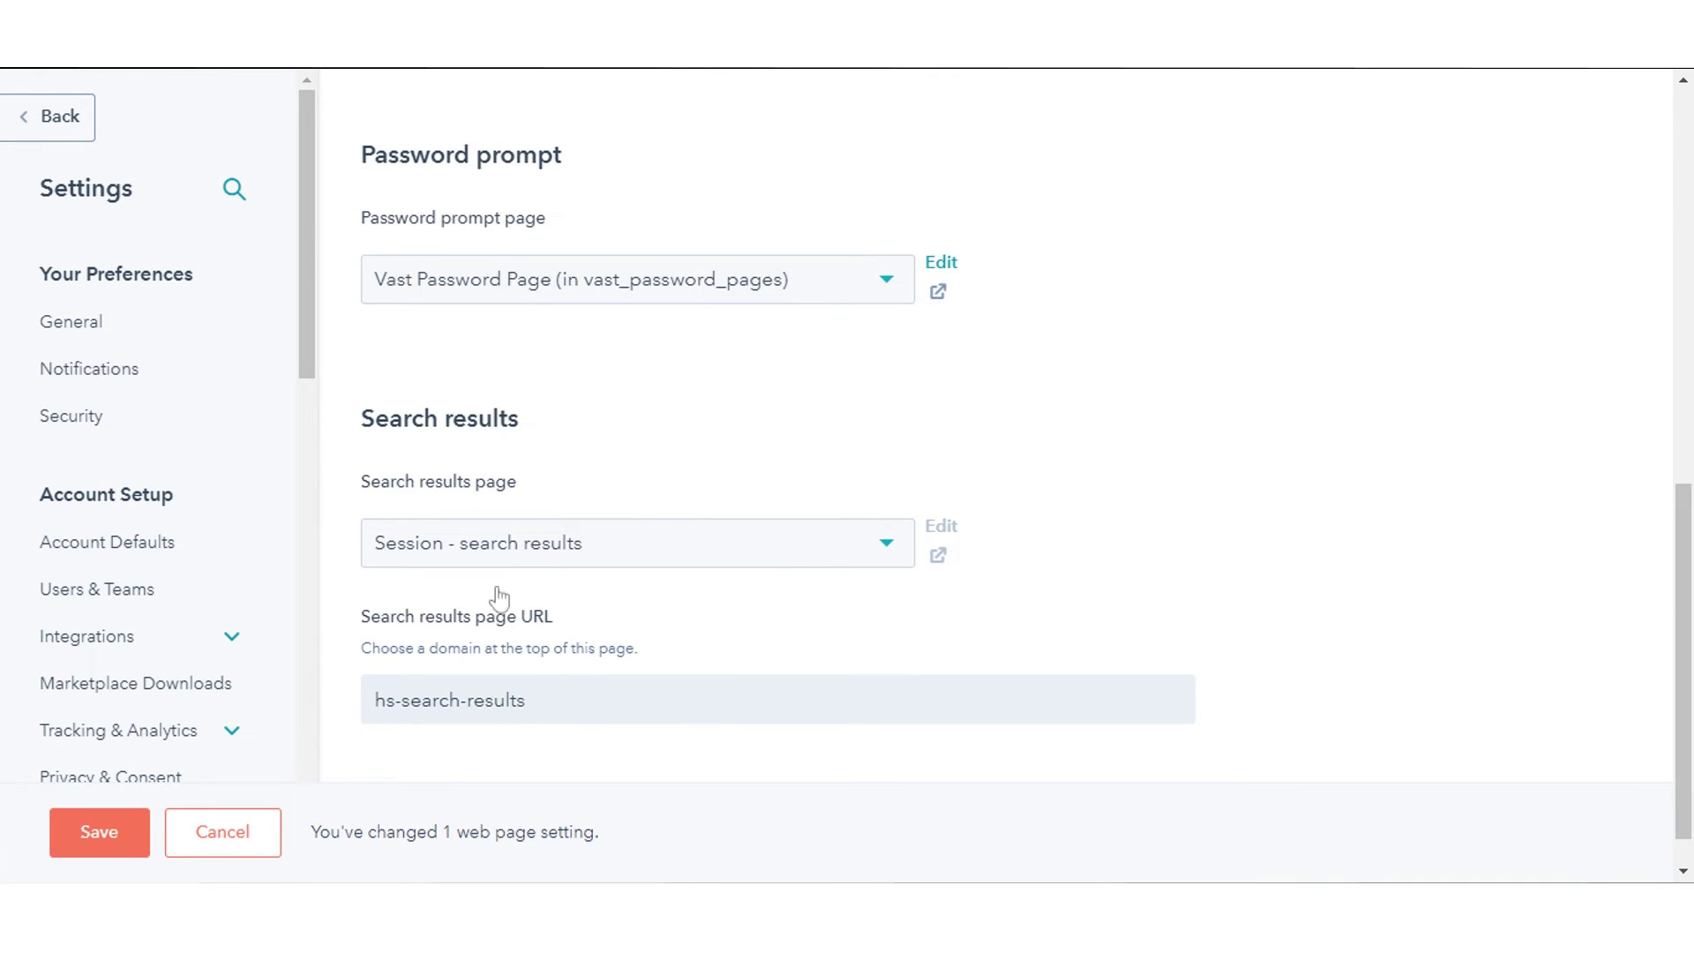
pyautogui.click(99, 831)
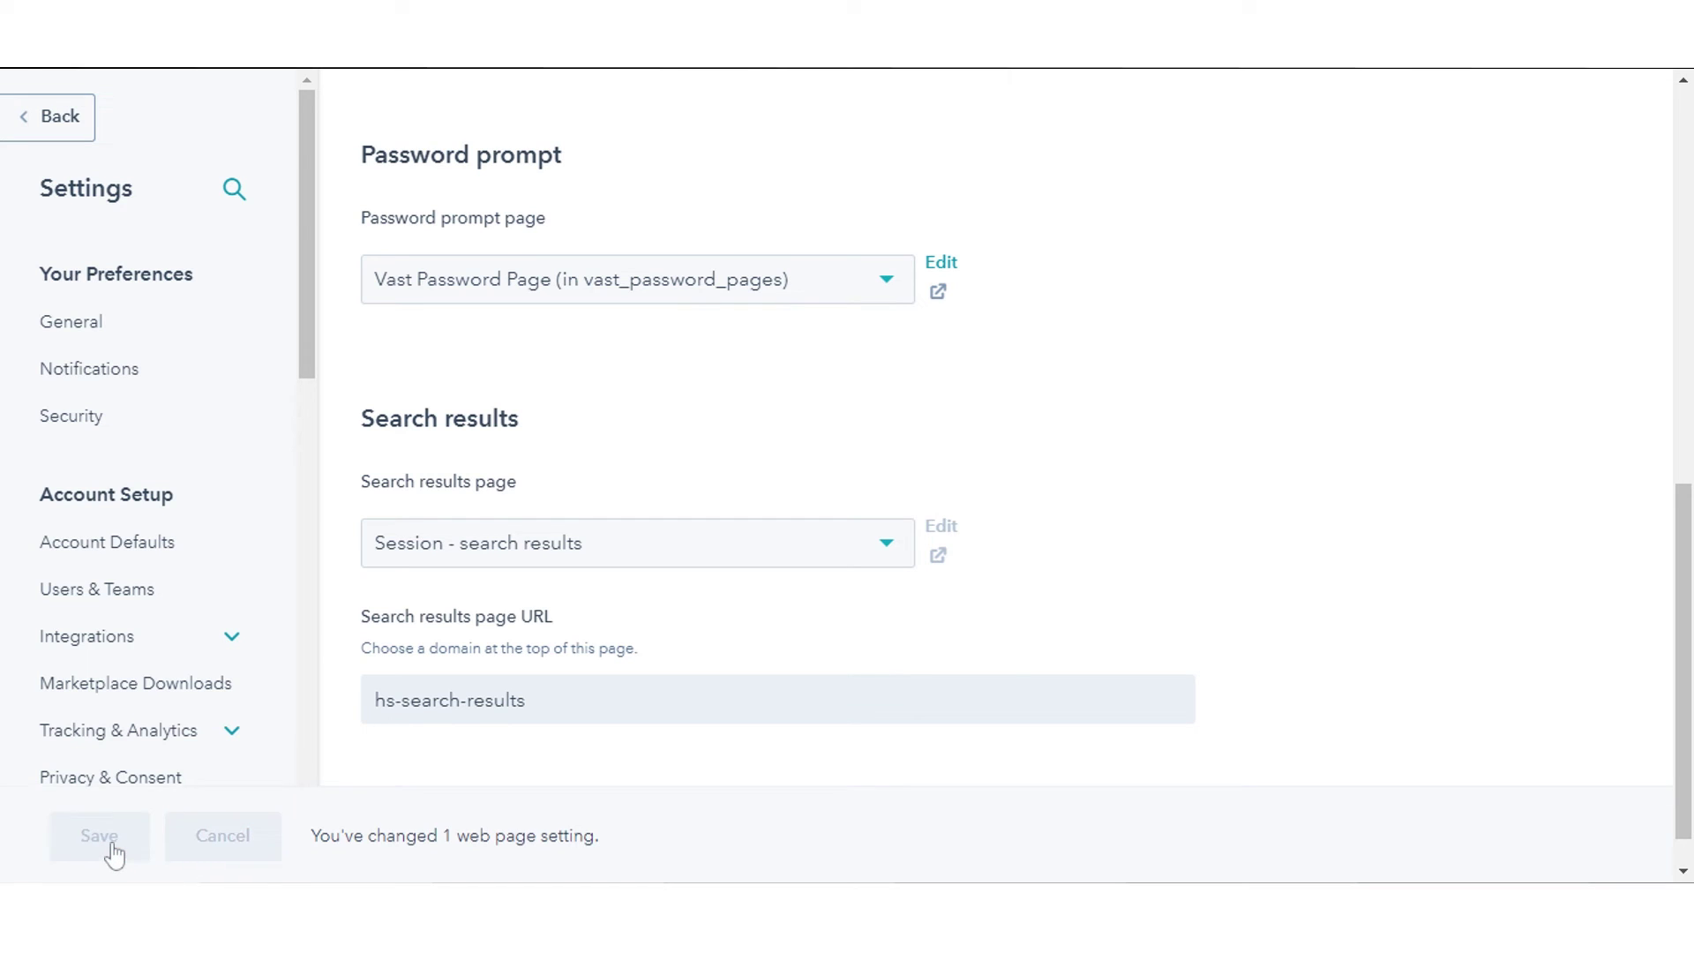